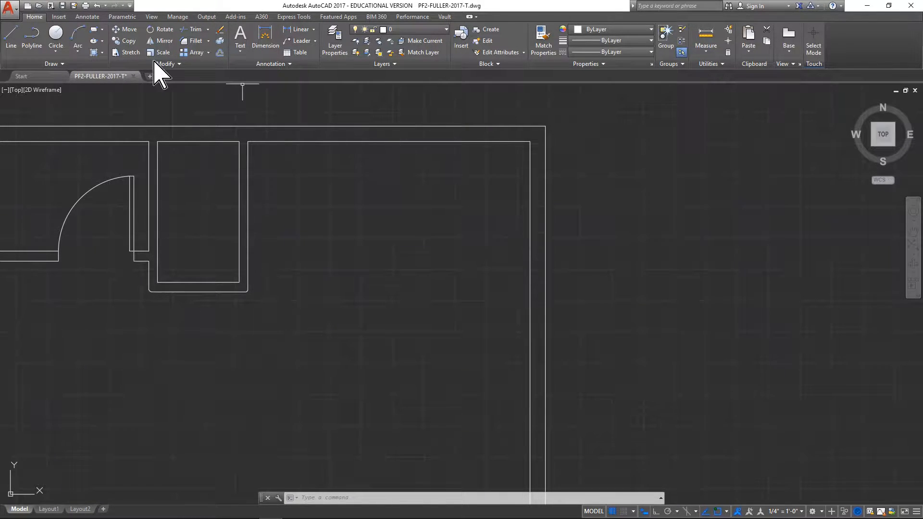
Step: Draw a horizontal line crossing both faces of the east exterior wall, below its upper corner
left_click(13, 40)
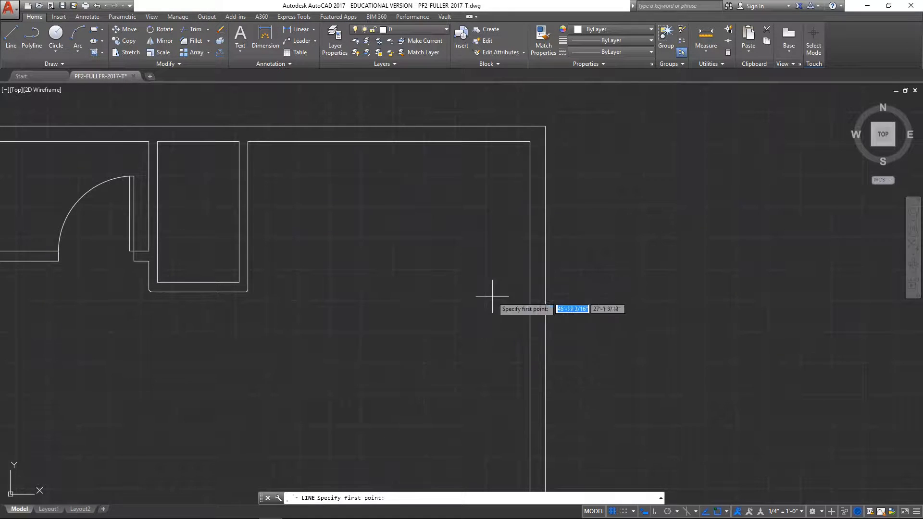
scroll(500, 269, "down", 4)
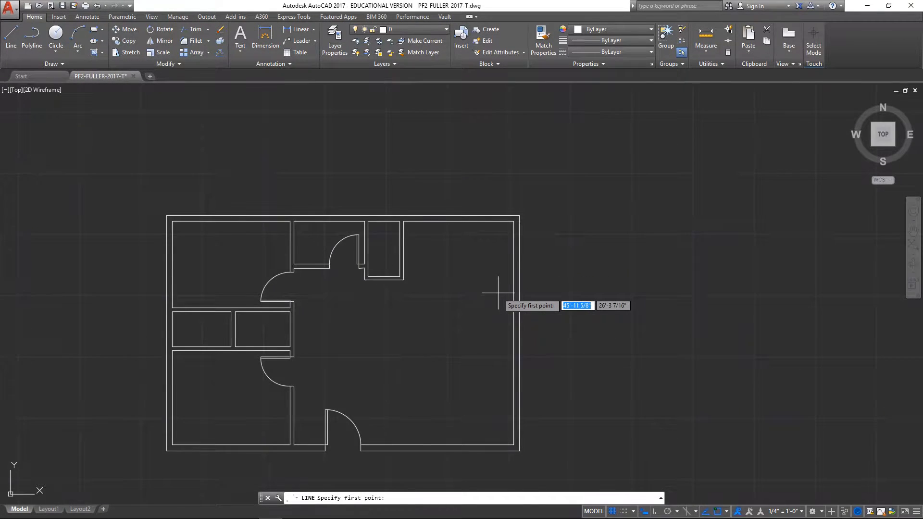
scroll(491, 300, "up", 3)
scroll(481, 289, "down", 2)
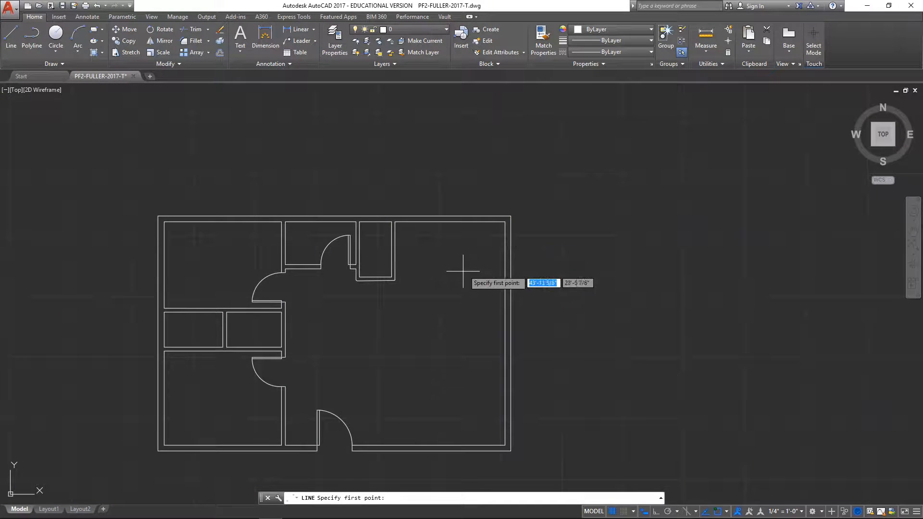
scroll(461, 281, "down", 2)
scroll(460, 280, "up", 3)
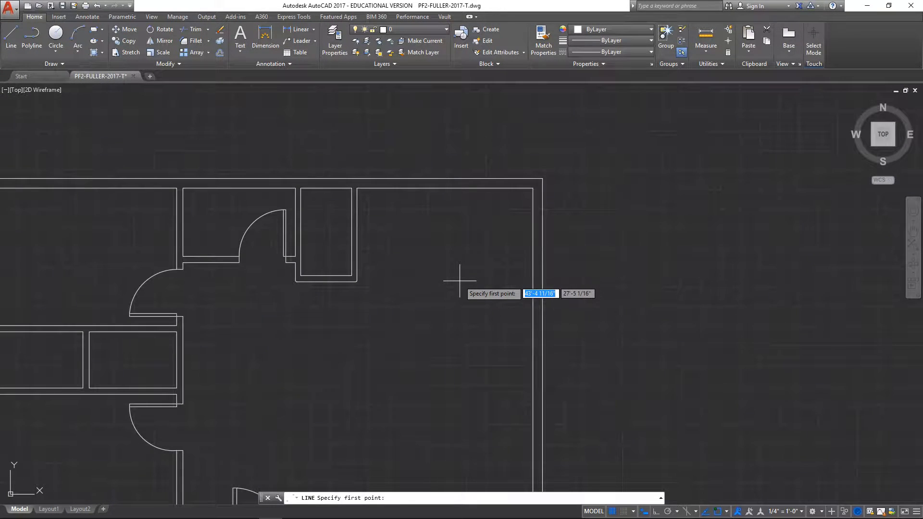
left_click(504, 285)
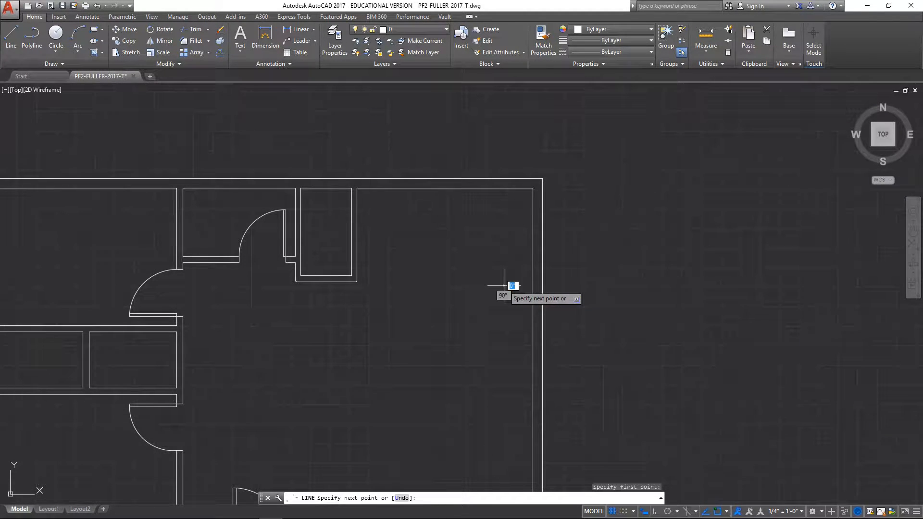
left_click(571, 286)
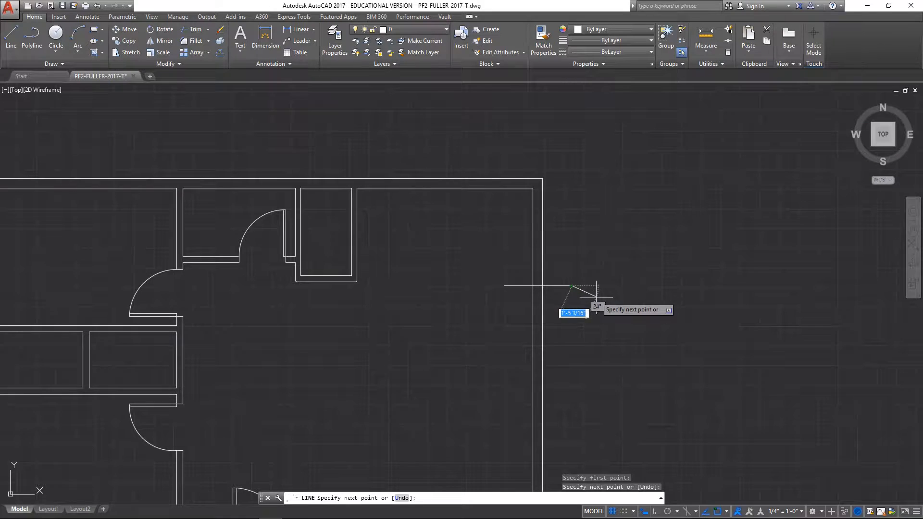
key("Escape")
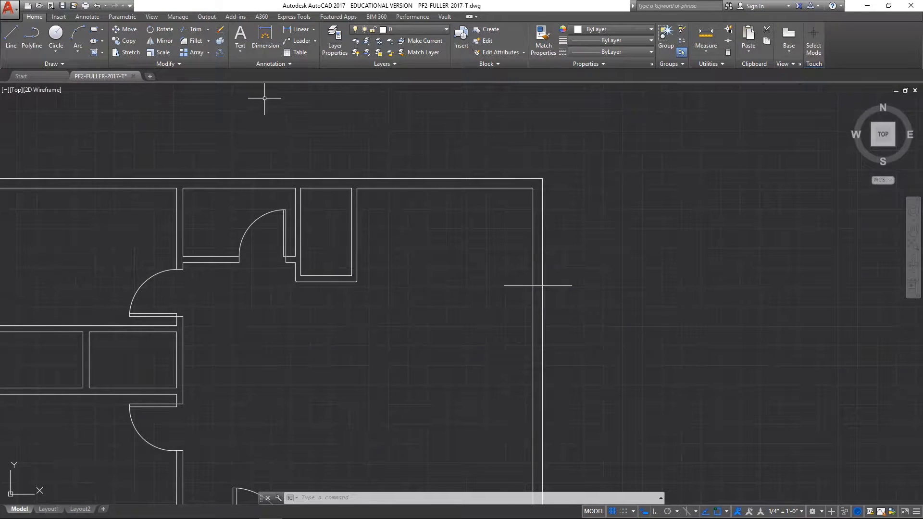
Step: Offset the horizontal line across the east wall 20" downward
left_click(220, 52)
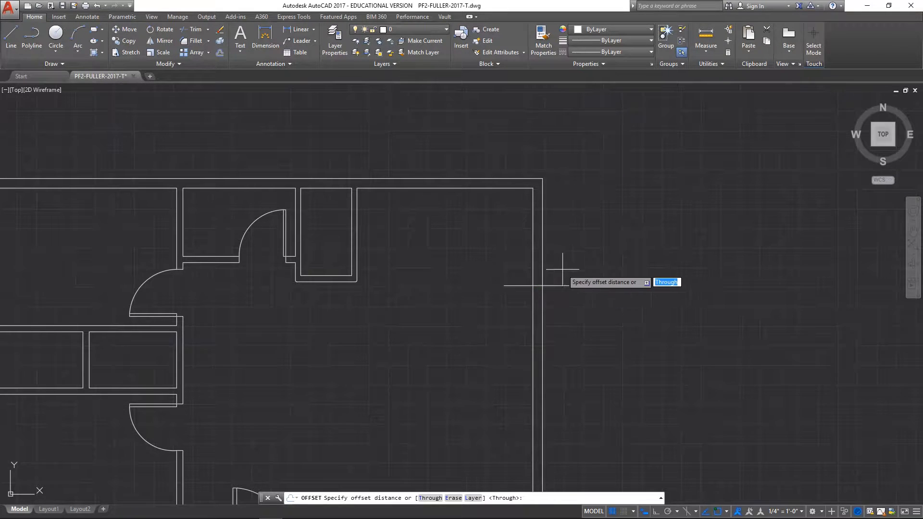
type("20")
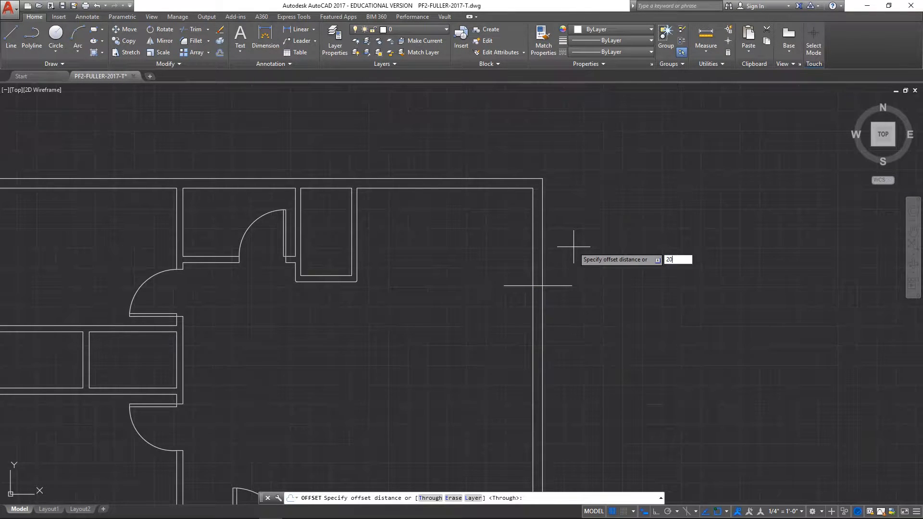
key("Return")
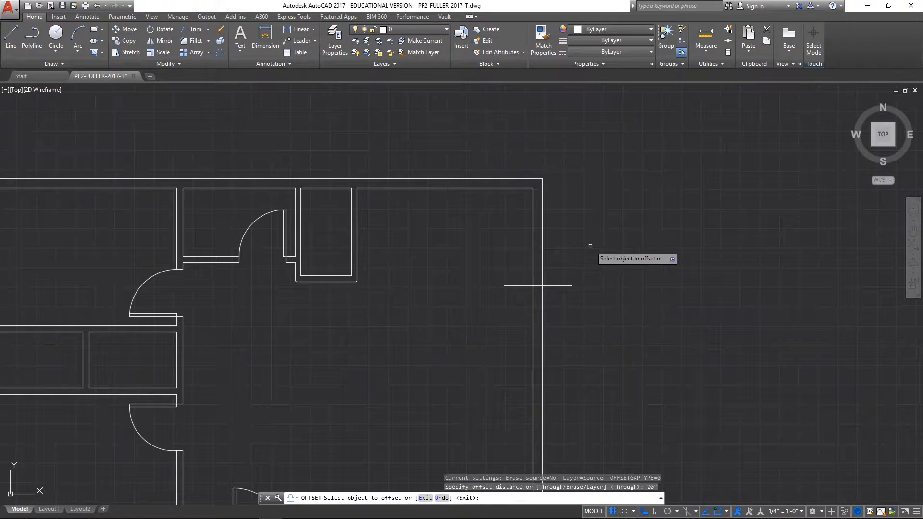
left_click(561, 286)
left_click(564, 323)
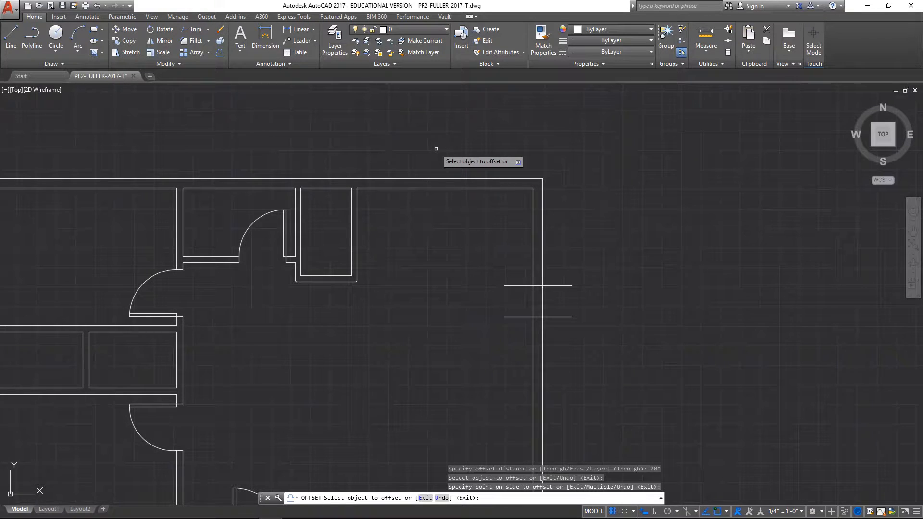
key("Escape")
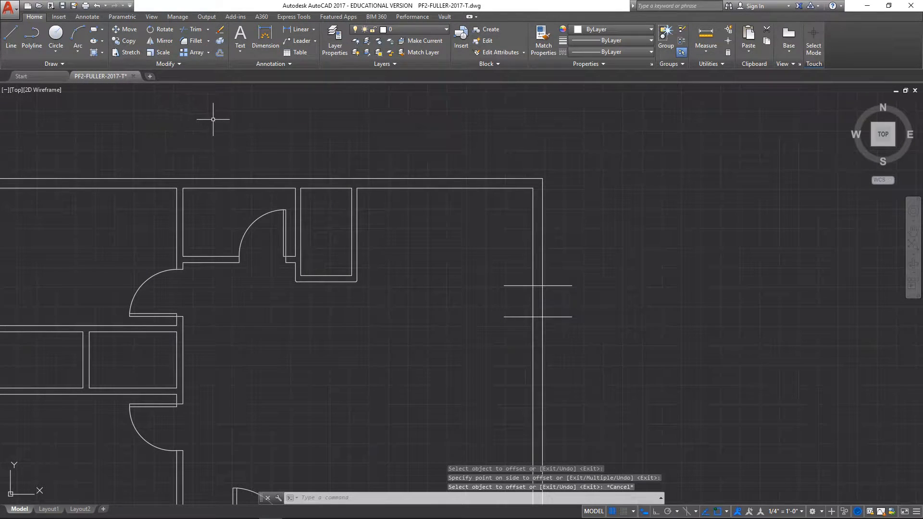
Step: Mirror the offset line upward about the original horizontal line, keeping the source line
left_click(166, 41)
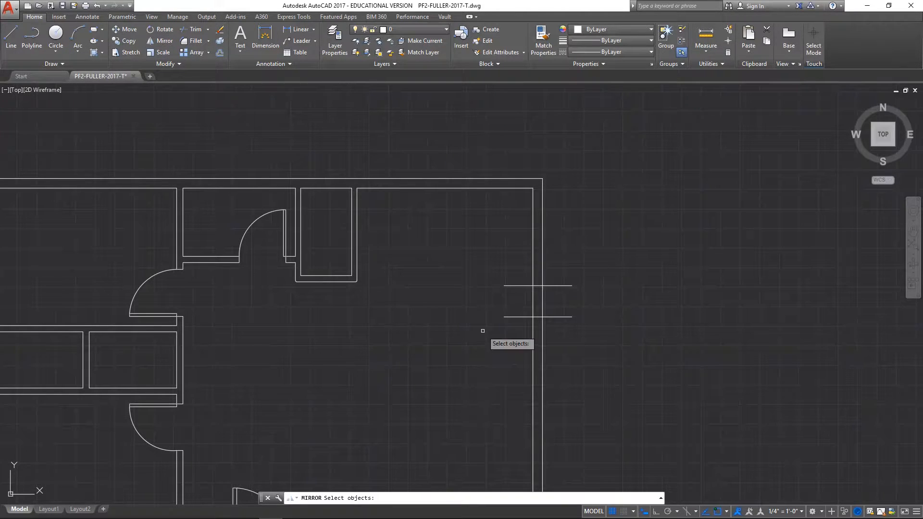
left_click(520, 316)
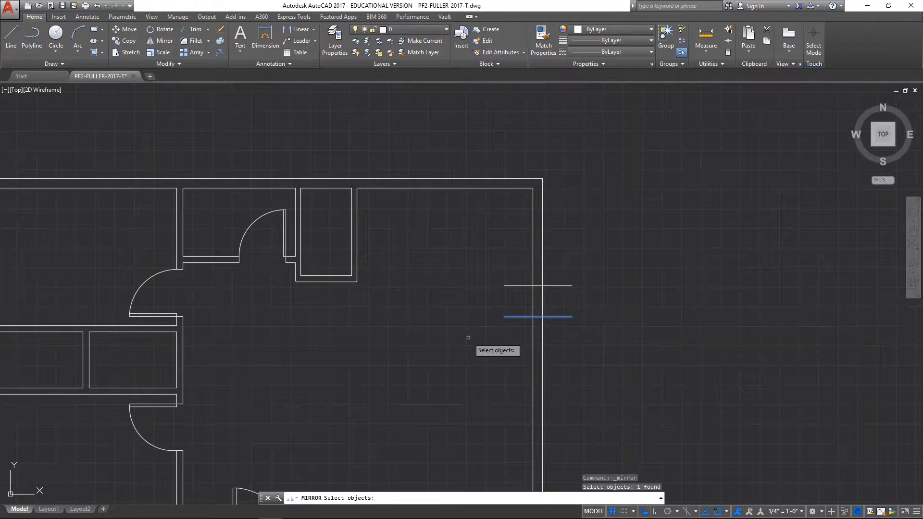
key("Return")
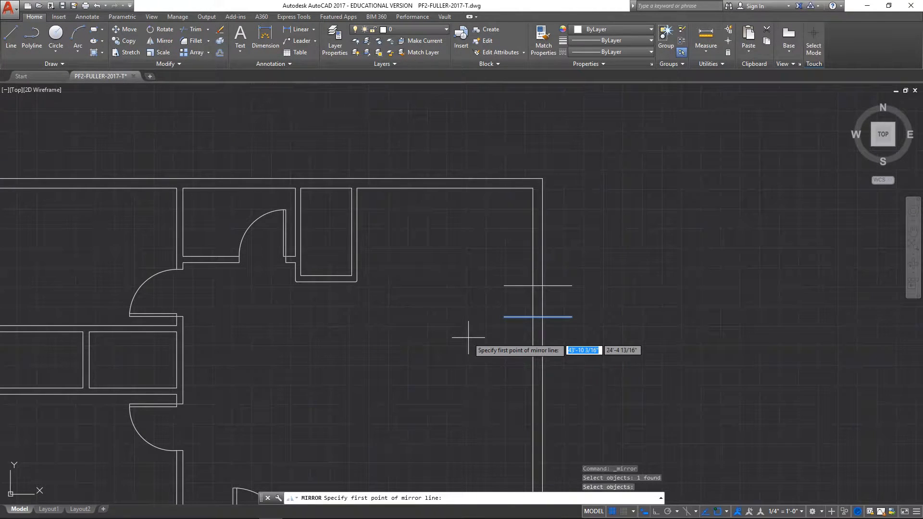
left_click(504, 286)
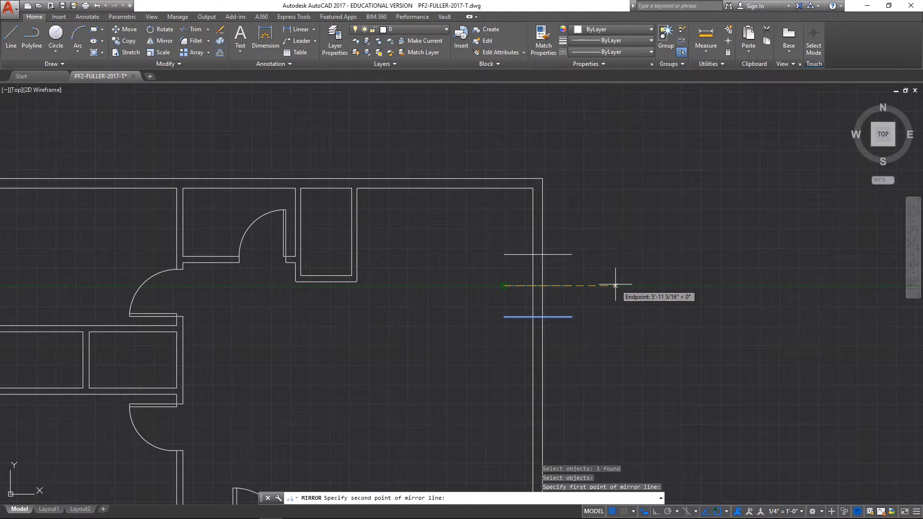
left_click(617, 283)
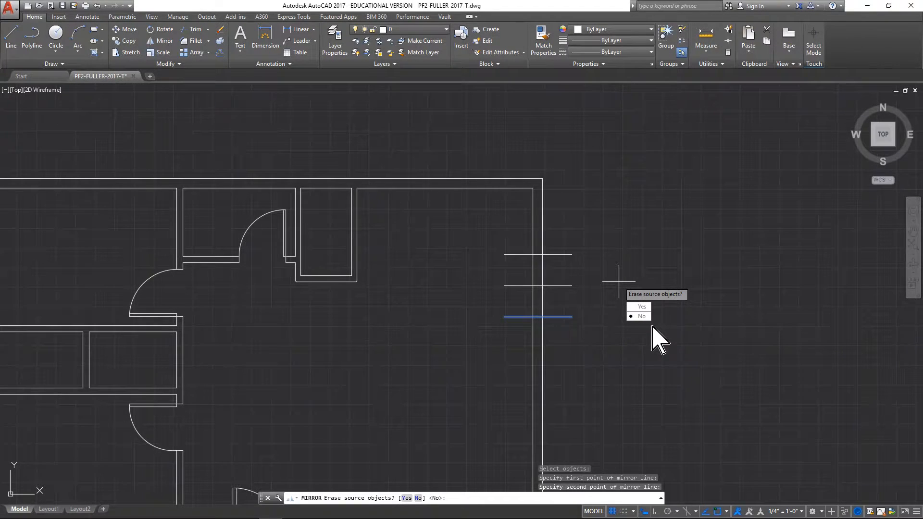
key("Return")
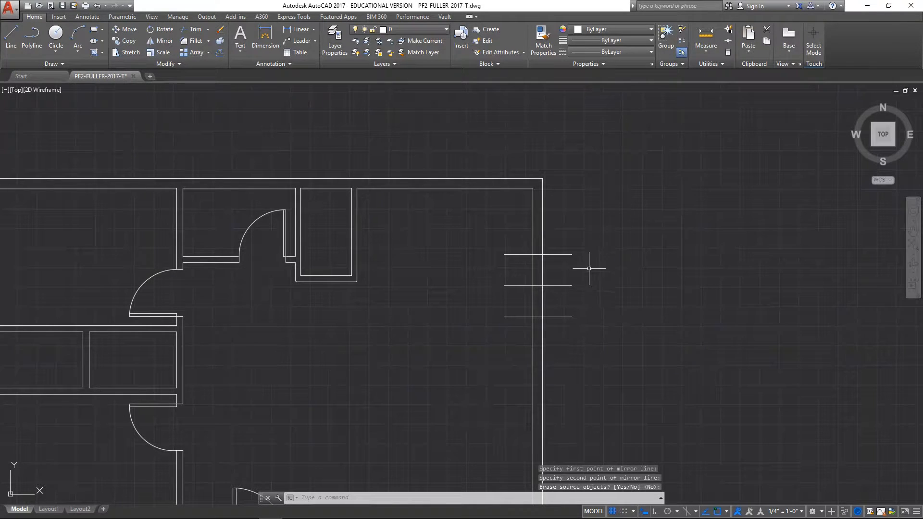
Step: Trim the middle horizontal line at both wall faces, removing its ends outside the wall
left_click(192, 30)
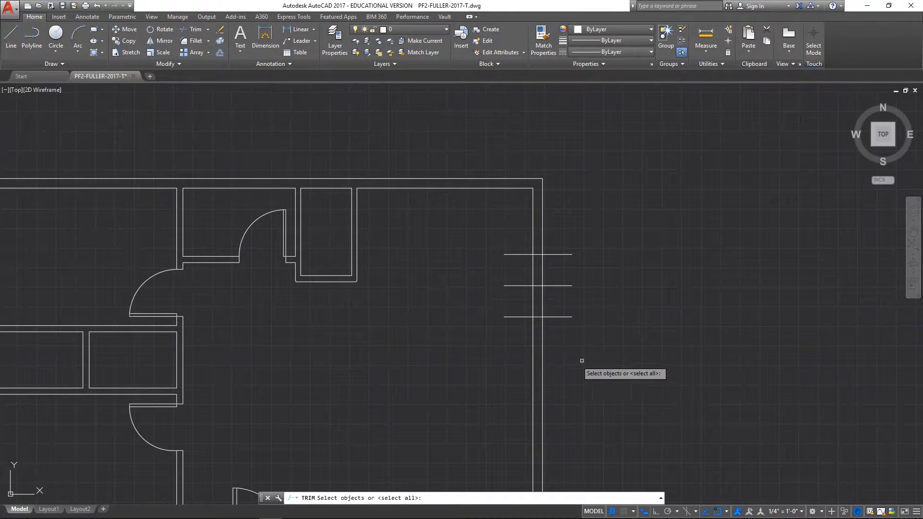
scroll(596, 308, "up", 4)
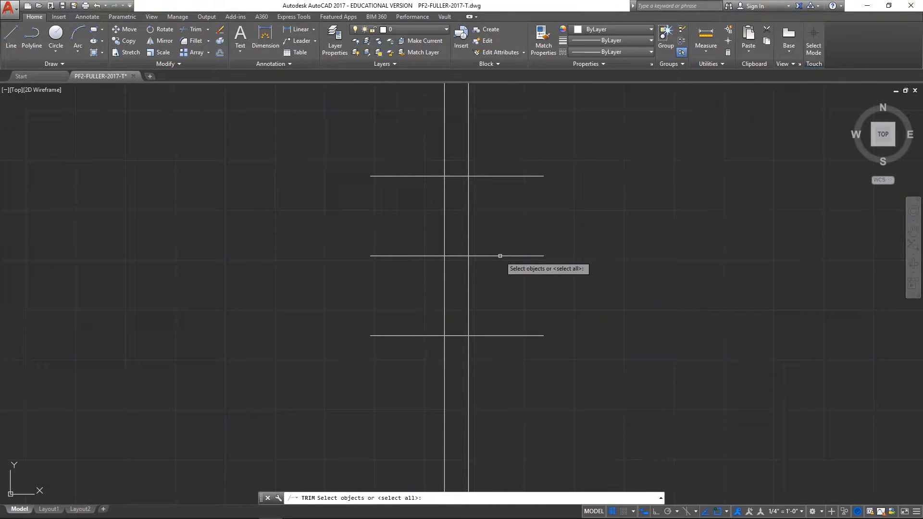
key("Return")
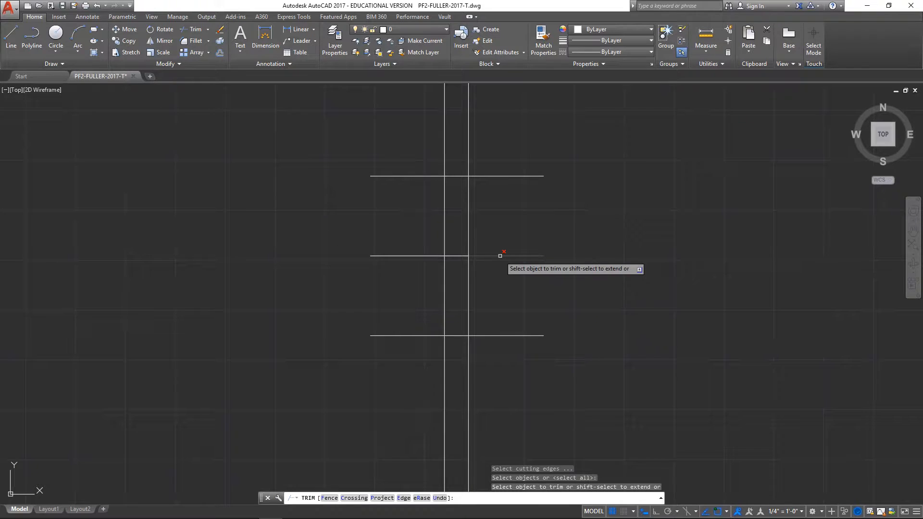
left_click(421, 255)
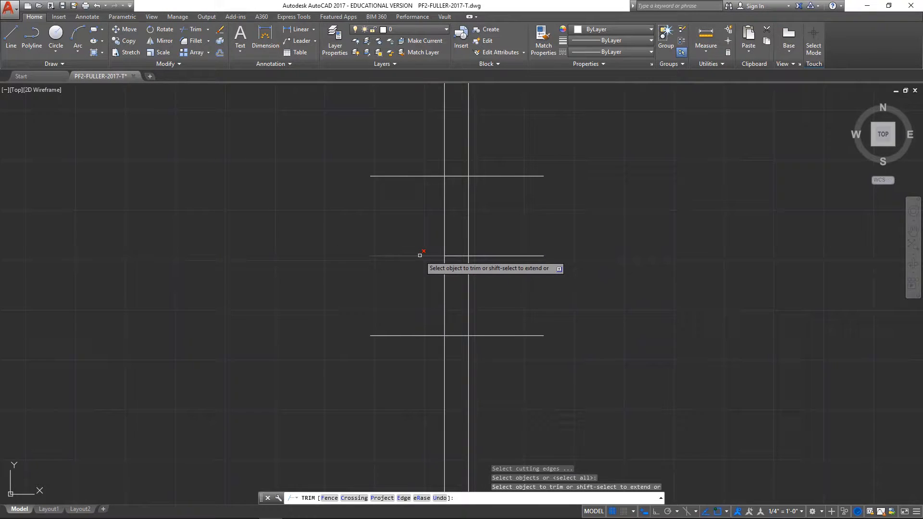
left_click(475, 255)
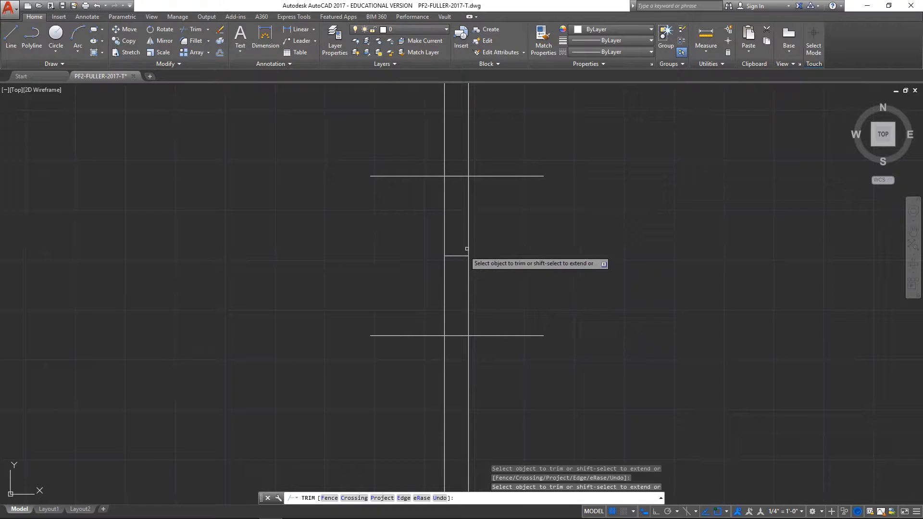
Step: Trim away both wall faces between the two outer lines and cut those lines' overhanging ends back to the wall
left_click(468, 242)
left_click(468, 278)
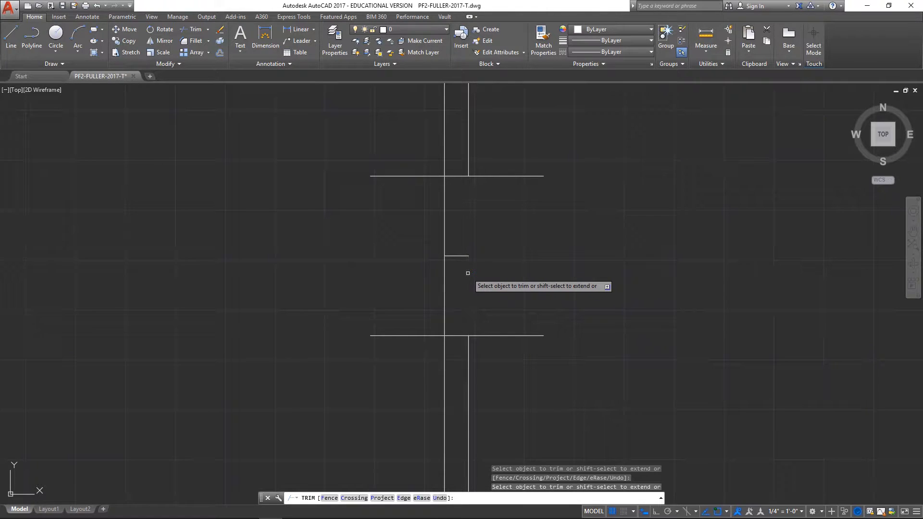
left_click(443, 277)
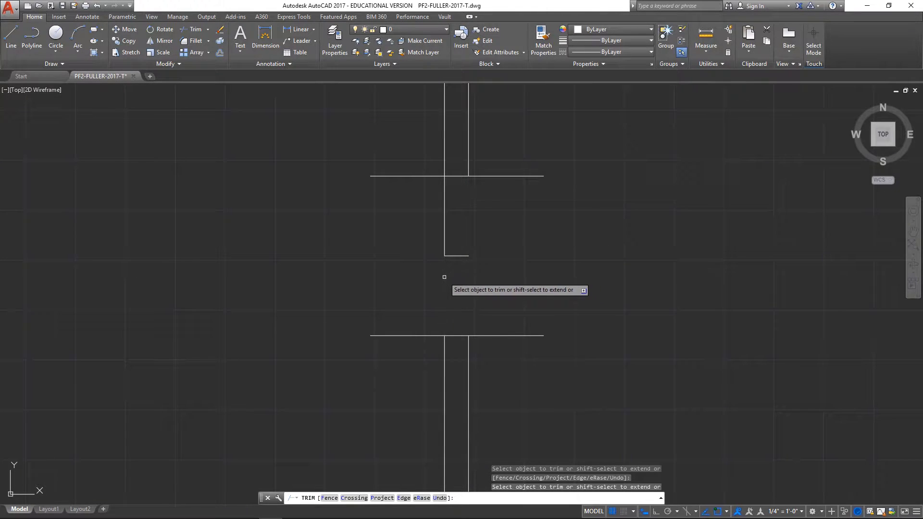
left_click(445, 233)
left_click(526, 176)
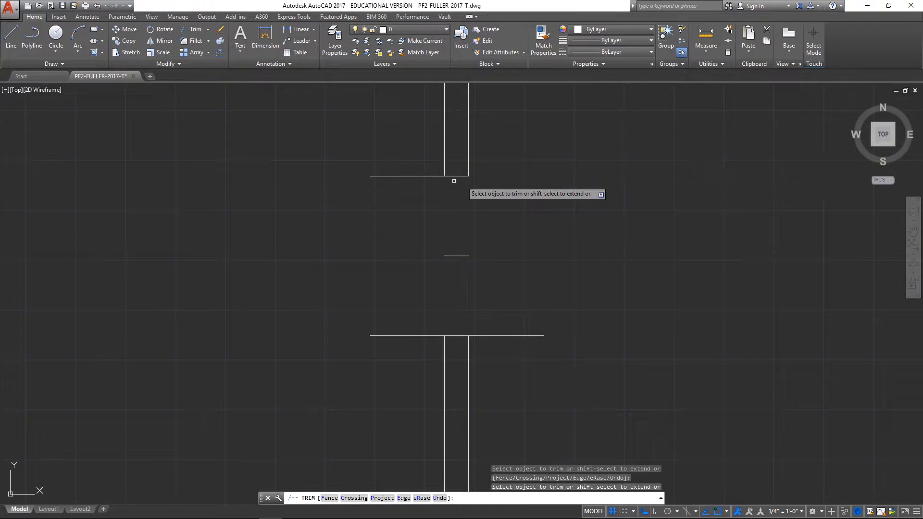
left_click(408, 176)
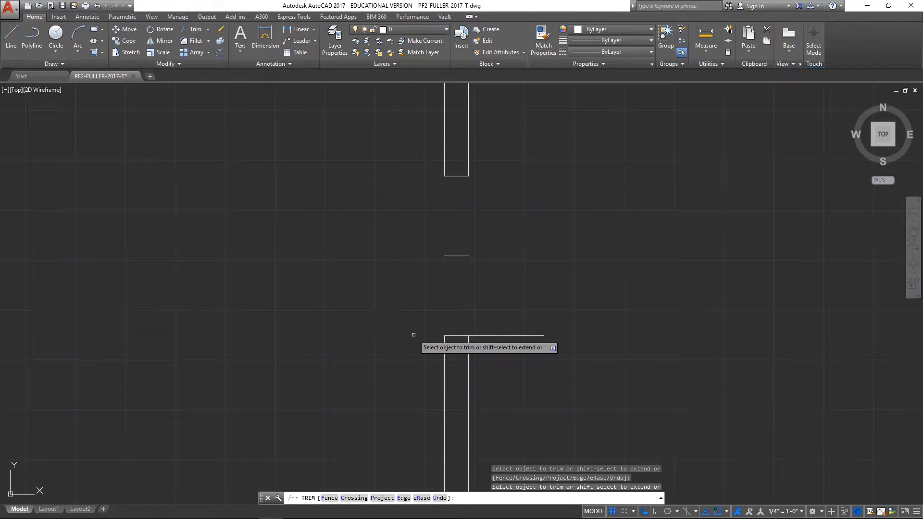
left_click(521, 335)
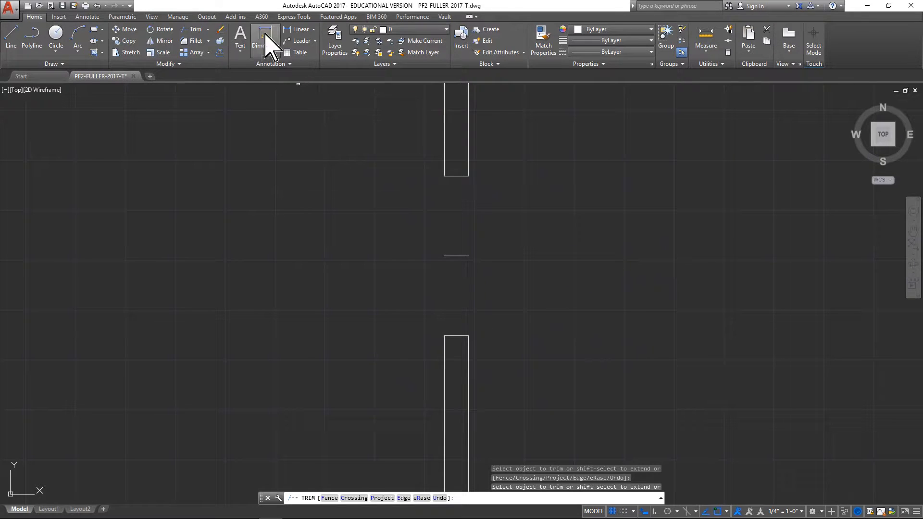
Step: Erase the short leftover piece of the middle line inside the wall opening
left_click(220, 30)
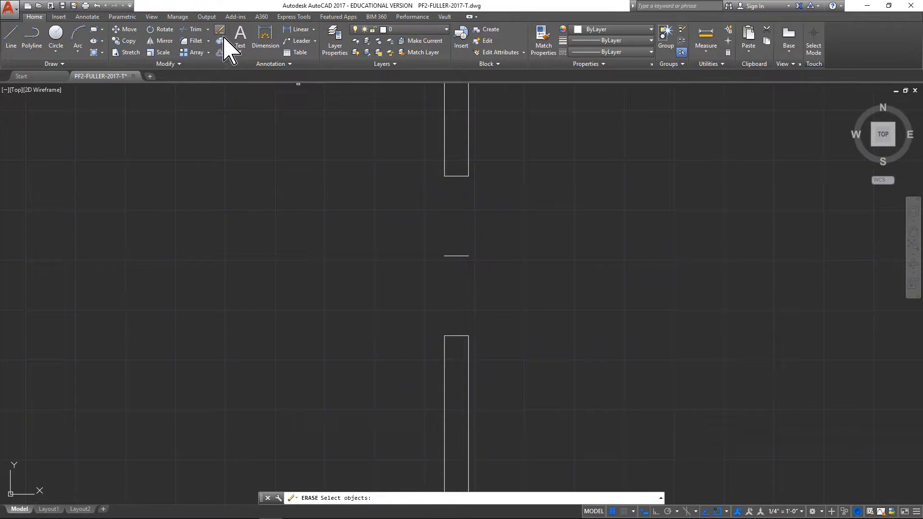
left_click(450, 256)
key("Return")
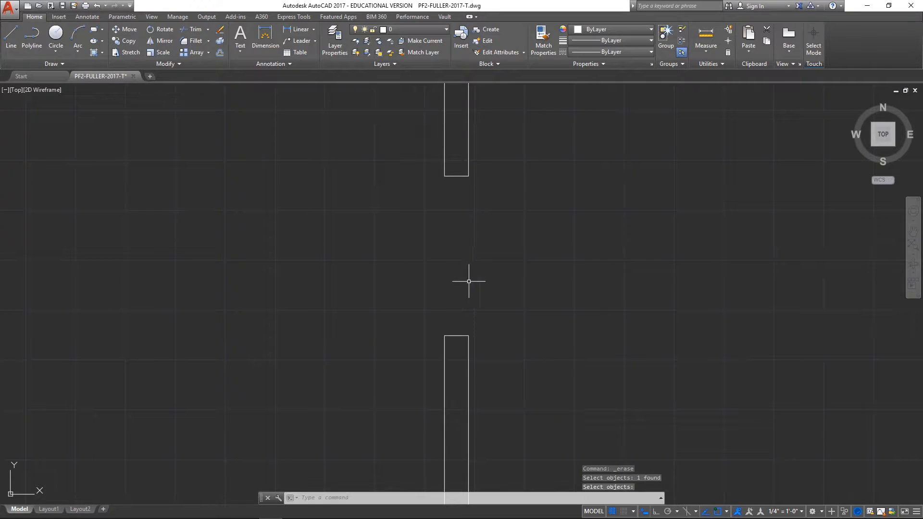
Step: Draw a 20" by 2-3/4" rectangle starting from the inner corner of the lower wall end at the opening
scroll(469, 282, "down", 3)
scroll(408, 348, "up", 3)
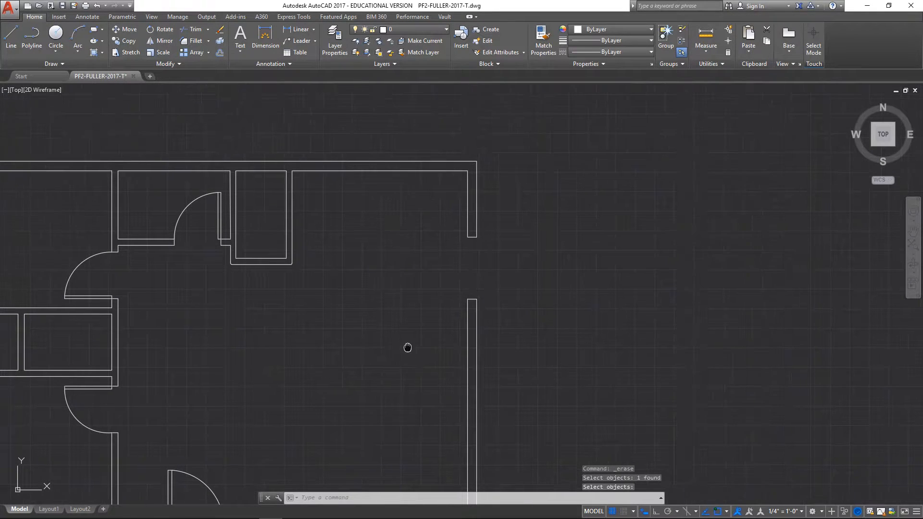
middle_click_drag(476, 280, 394, 387)
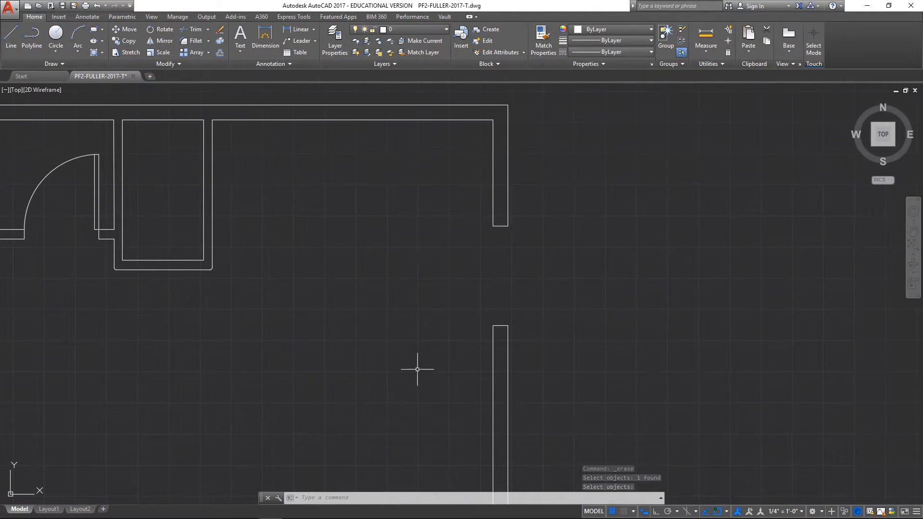
scroll(575, 322, "up", 3)
middle_click_drag(577, 293, 585, 354)
scroll(583, 355, "down", 2)
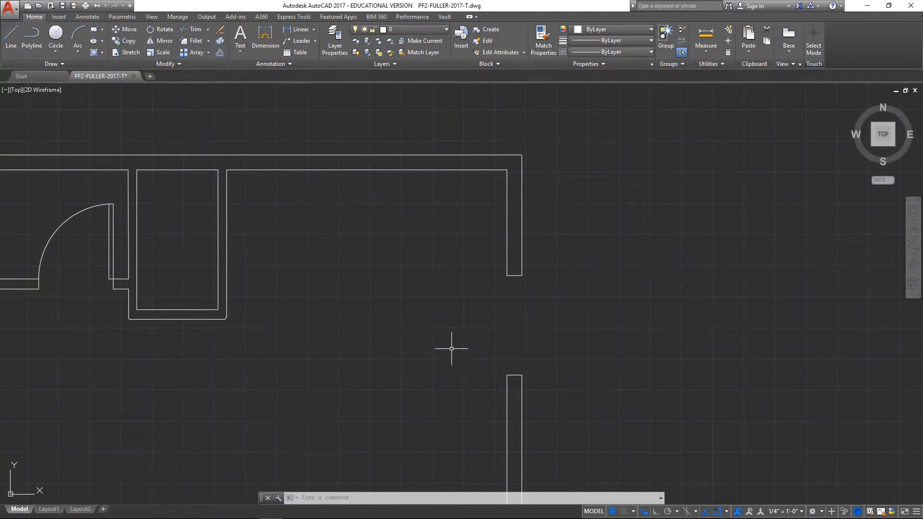
left_click(95, 30)
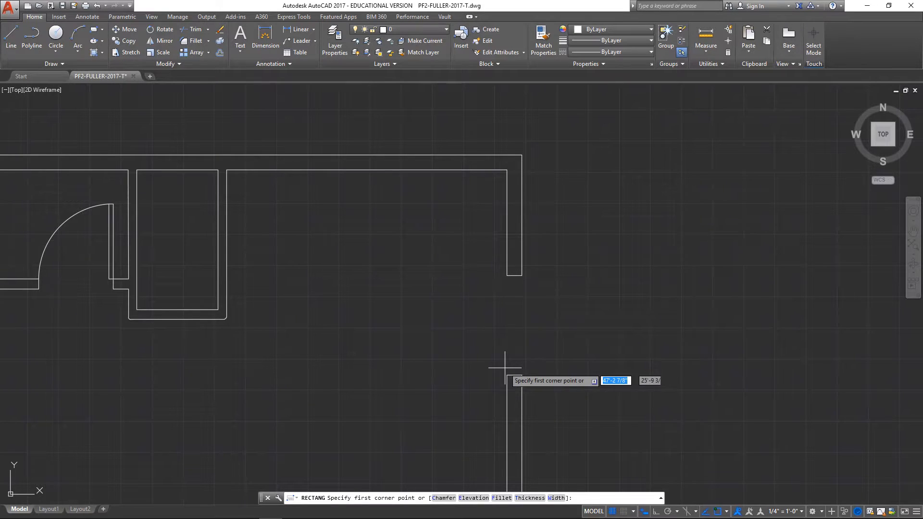
scroll(504, 372, "up", 3)
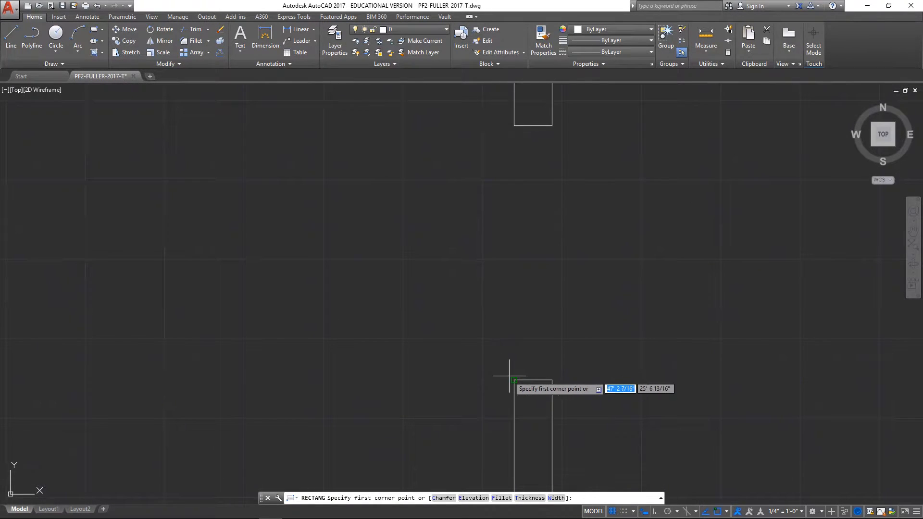
left_click(514, 380)
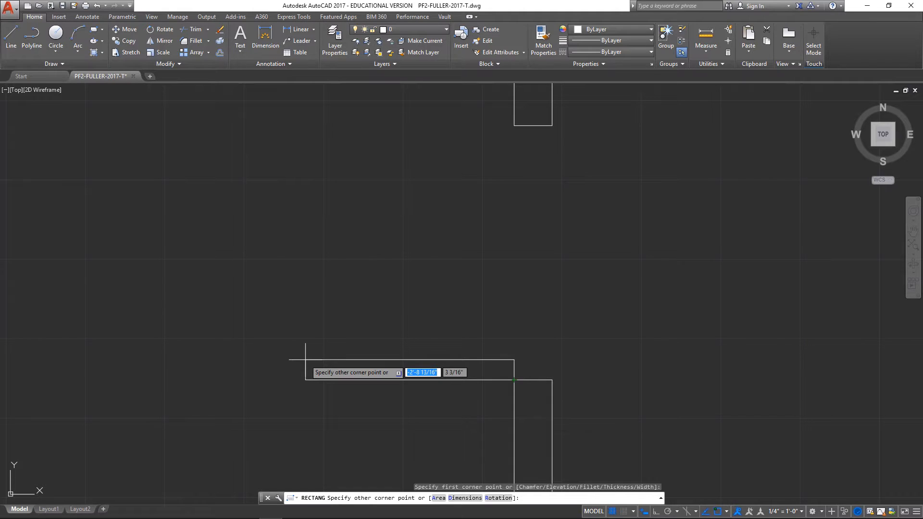
type("20\"")
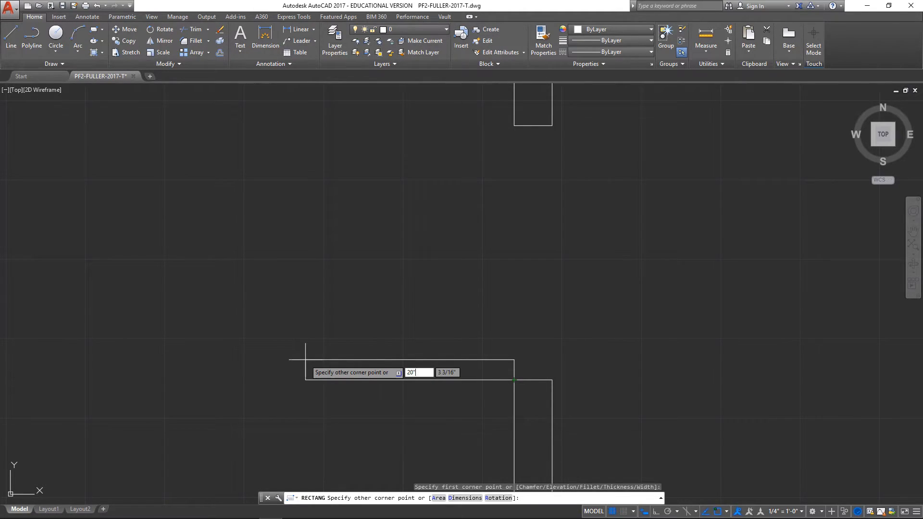
key("Tab")
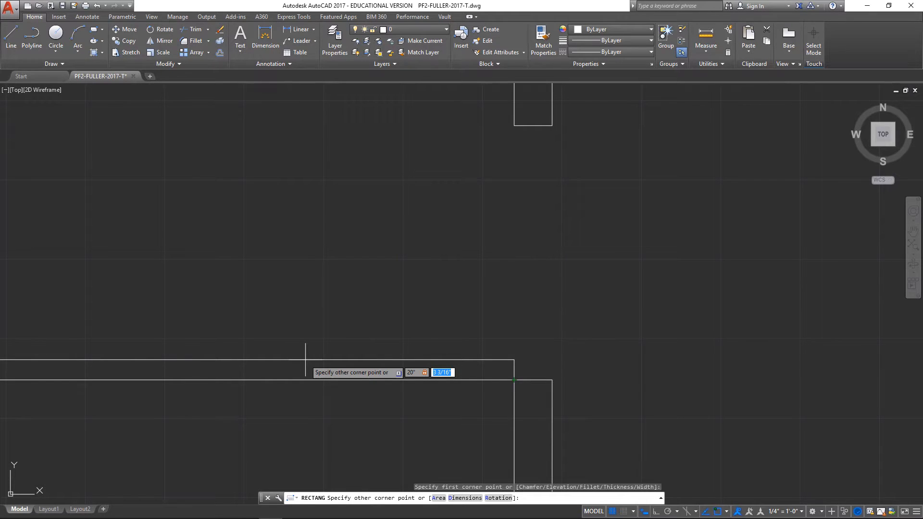
type("2-3/4\"")
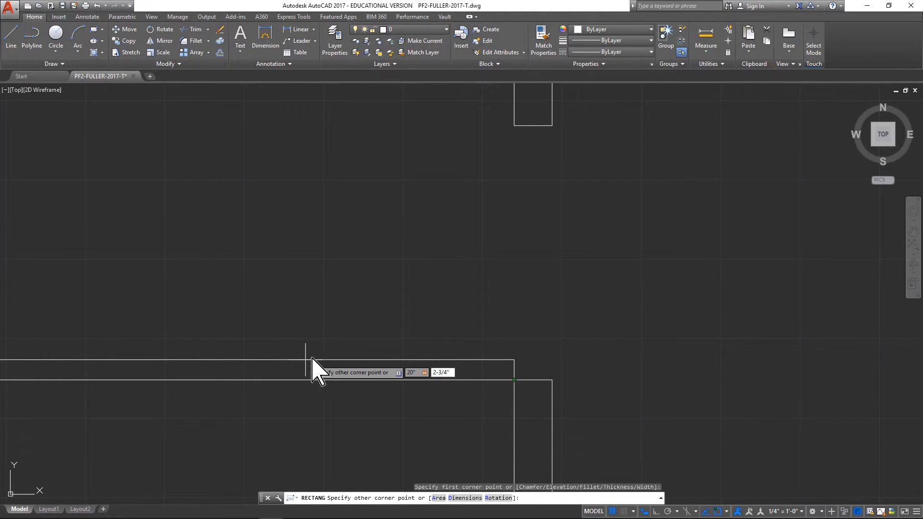
key("Return")
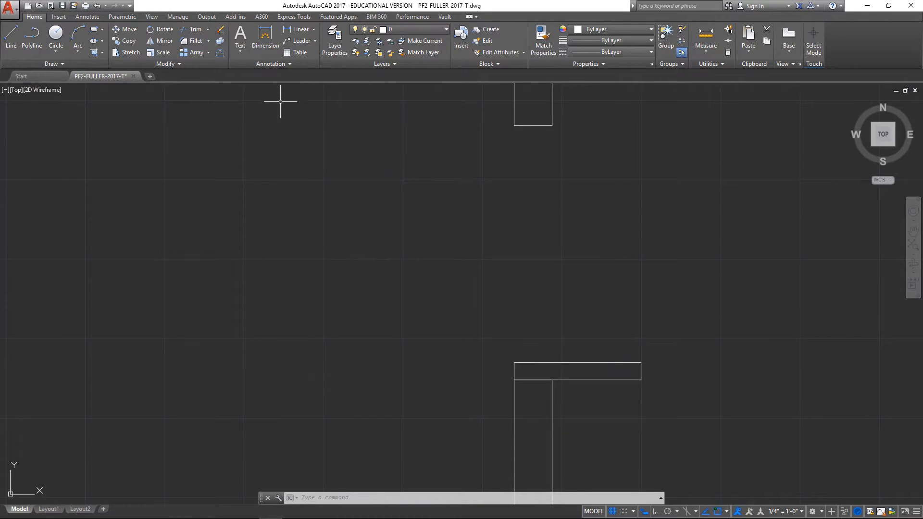
Step: Rotate the rectangle 180 degrees about its corner on the wall's inner face, pointing it into the room
left_click(161, 29)
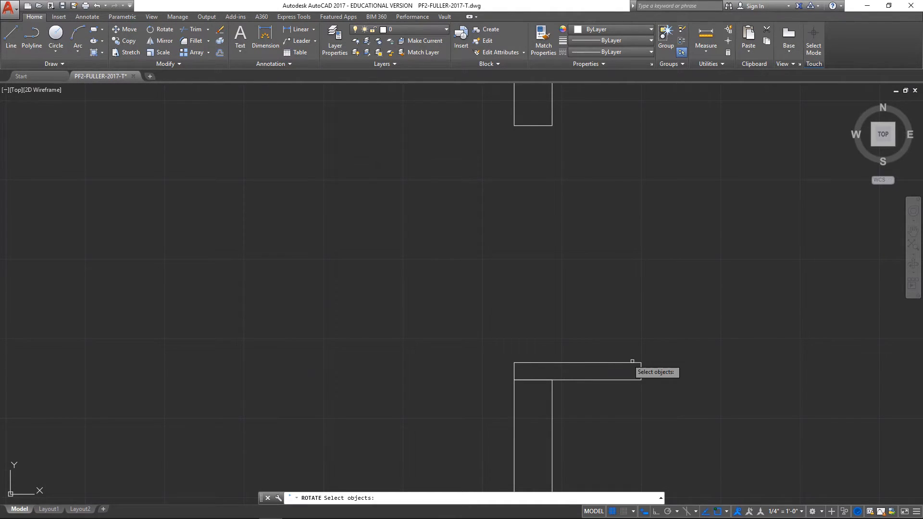
left_click(623, 363)
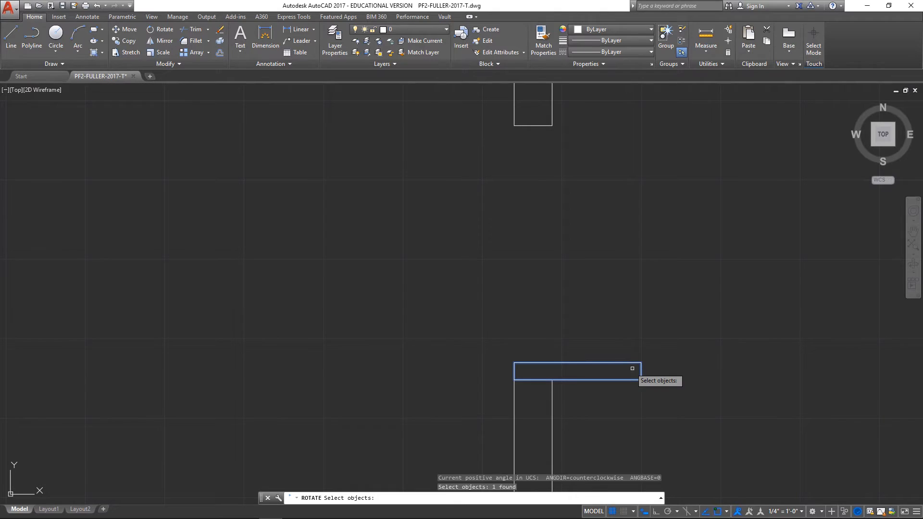
key("Return")
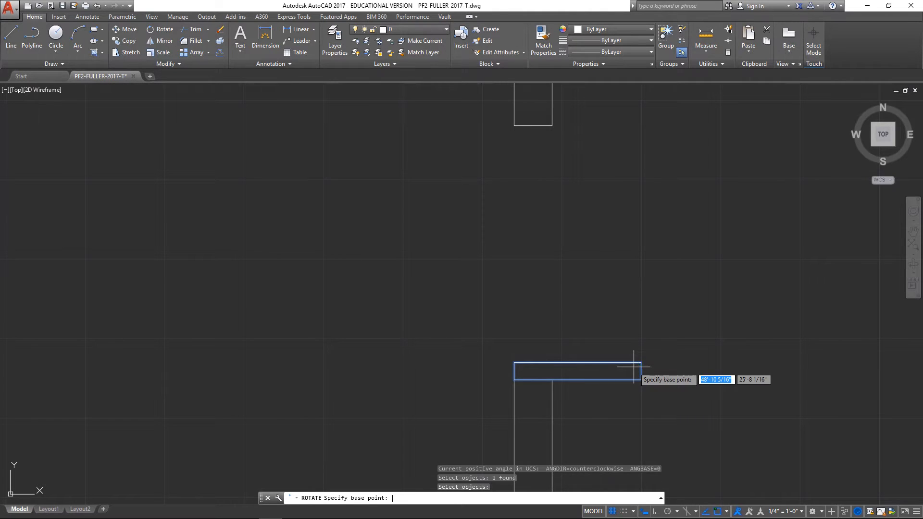
left_click(514, 380)
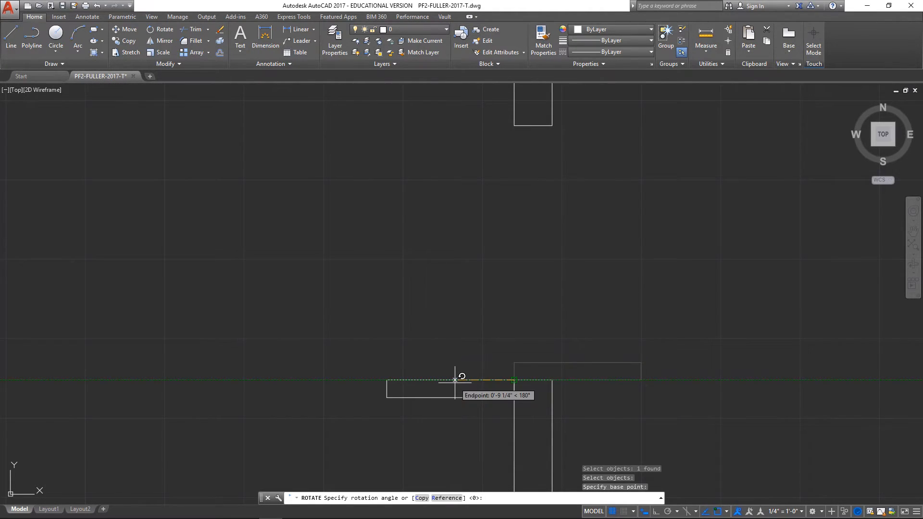
left_click(454, 380)
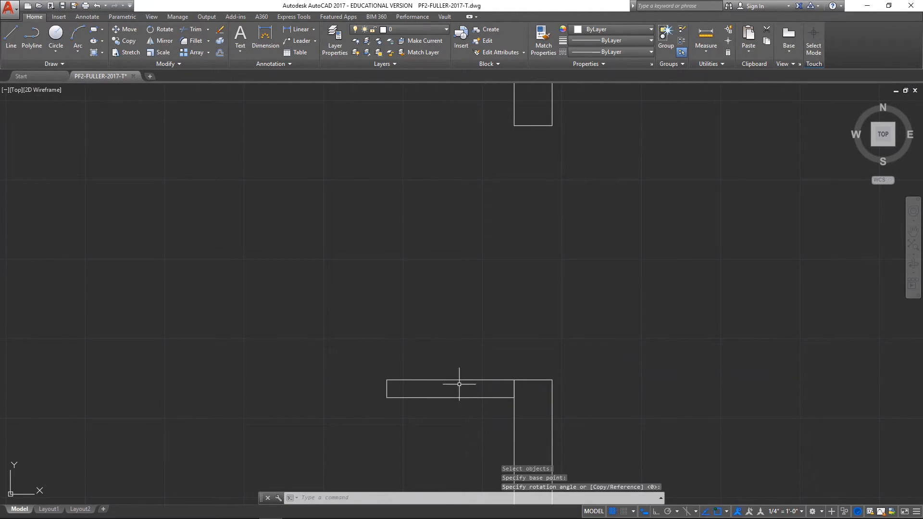
Step: Move the rectangle straight up so its lower right corner meets the inner corner of the lower wall end
left_click(120, 30)
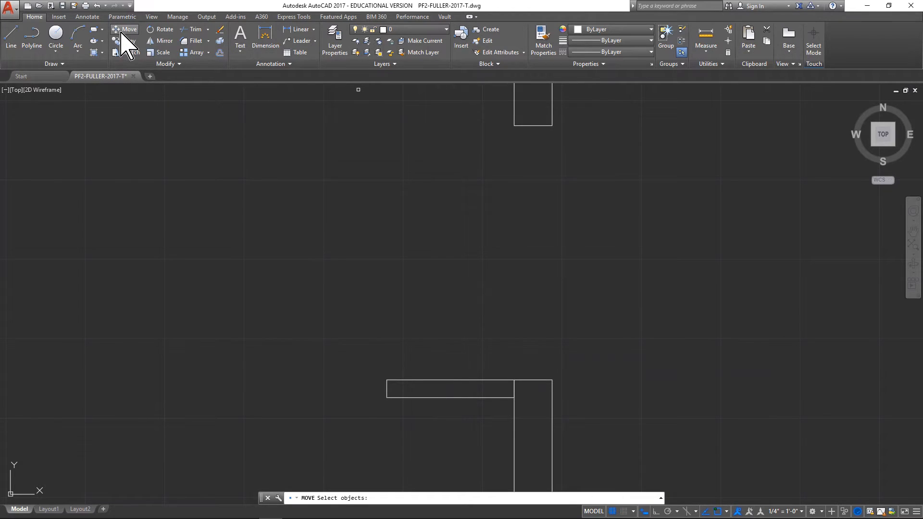
left_click(469, 379)
key("Return")
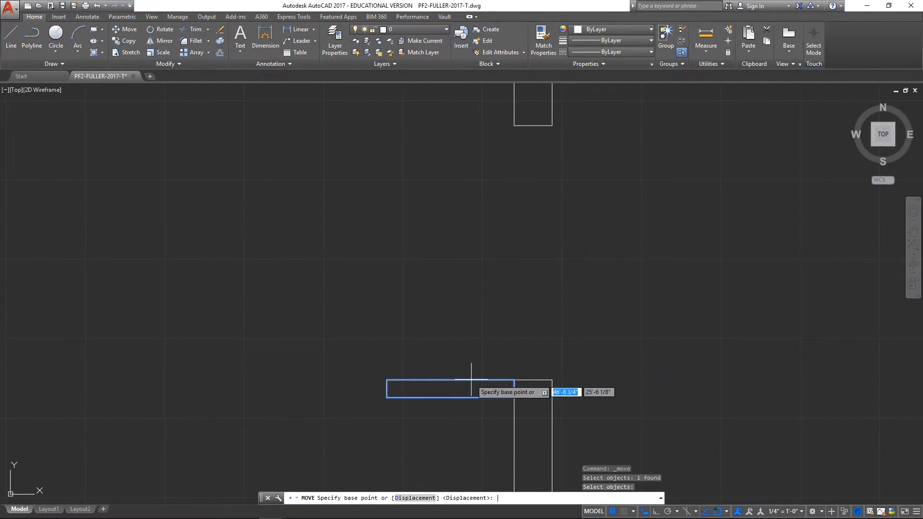
left_click(515, 381)
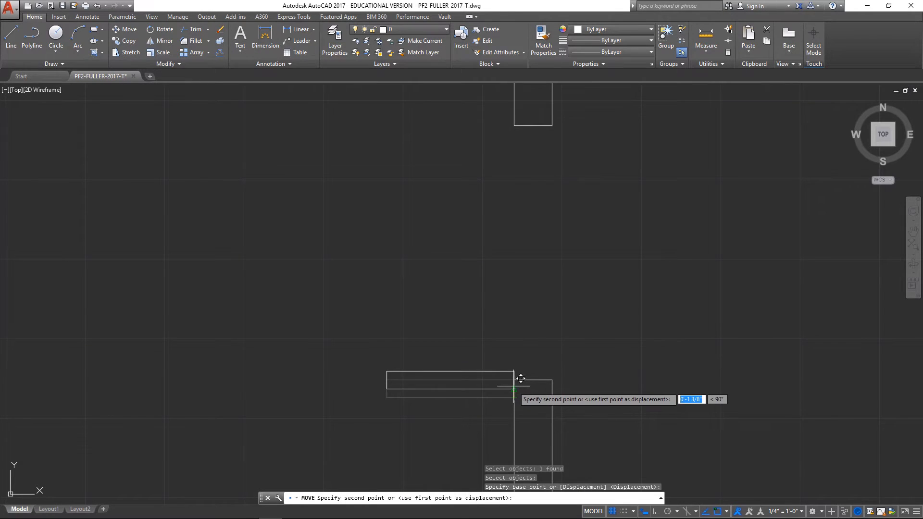
left_click(521, 373)
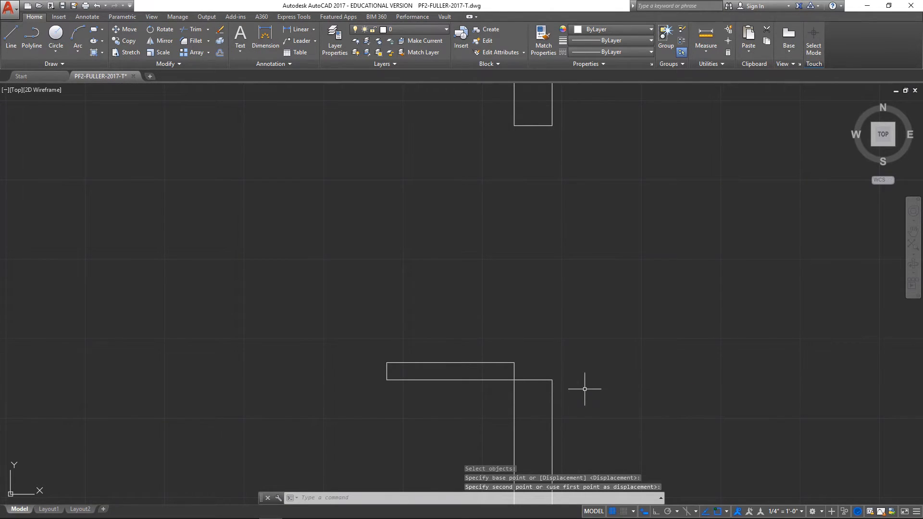
Step: Draw a helper line across the opening along the wall's outer face, from the upper to the lower wall end
scroll(587, 349, "down", 2)
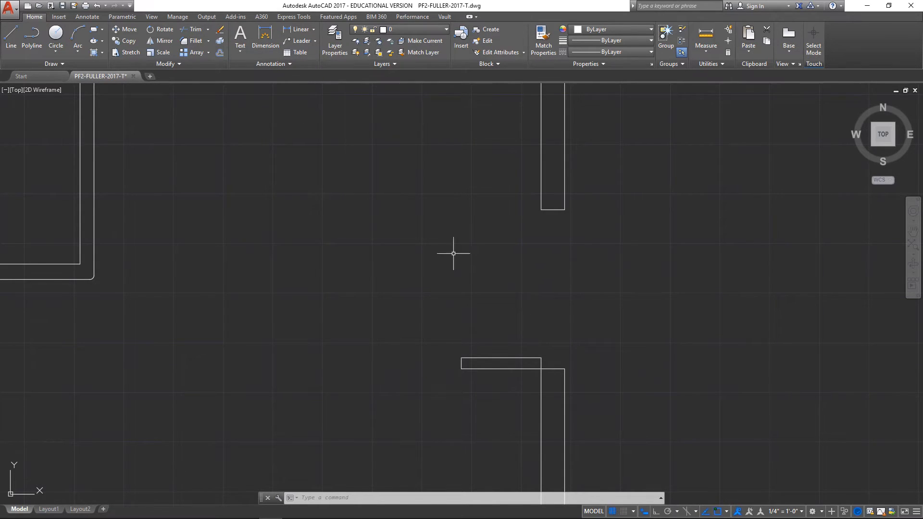
left_click(11, 35)
left_click(566, 210)
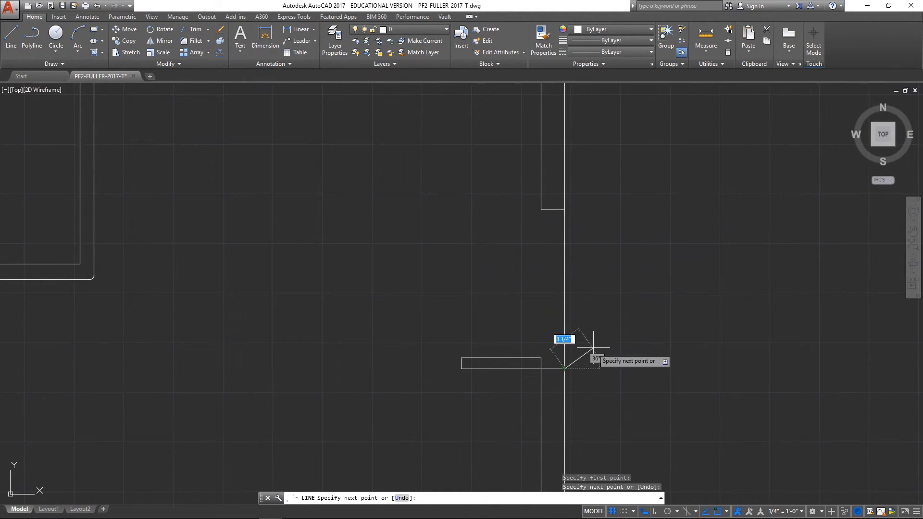
key("Escape")
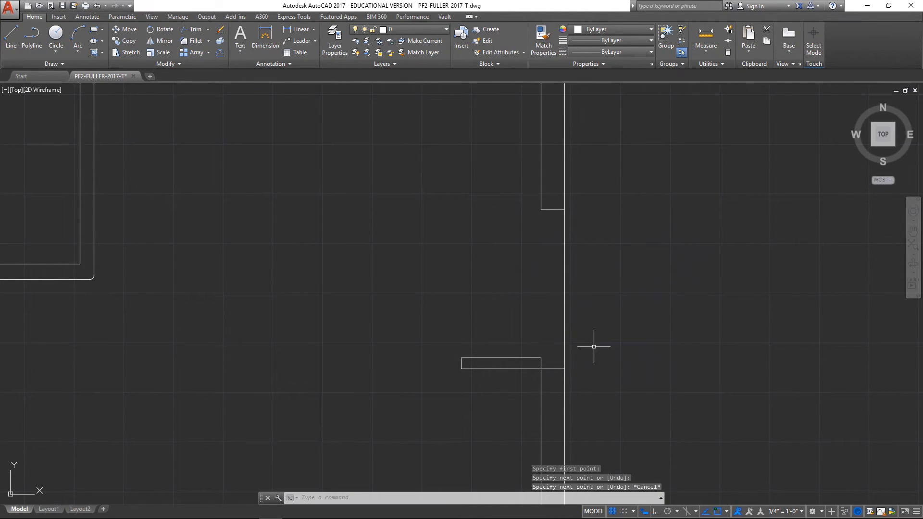
Step: Mirror the rectangle to the opening's upper side about a horizontal axis through the helper line's midpoint, keeping the source
left_click(154, 44)
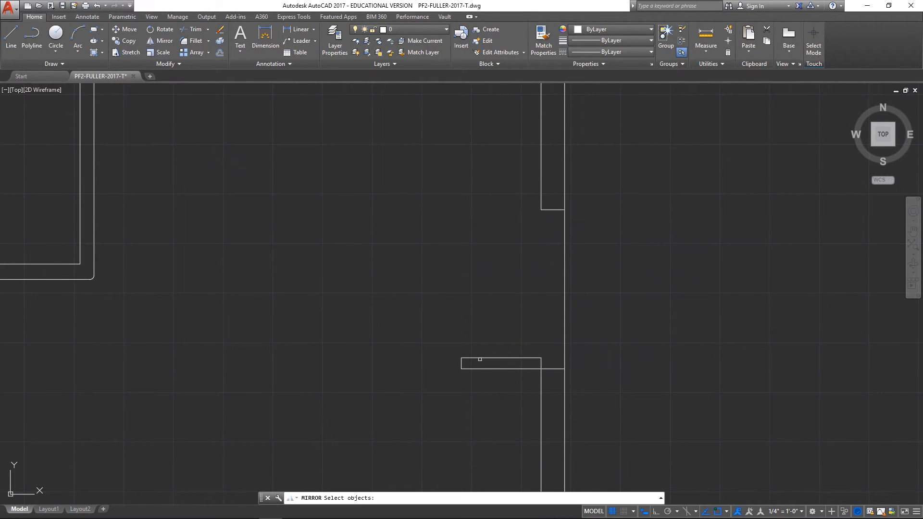
left_click(486, 357)
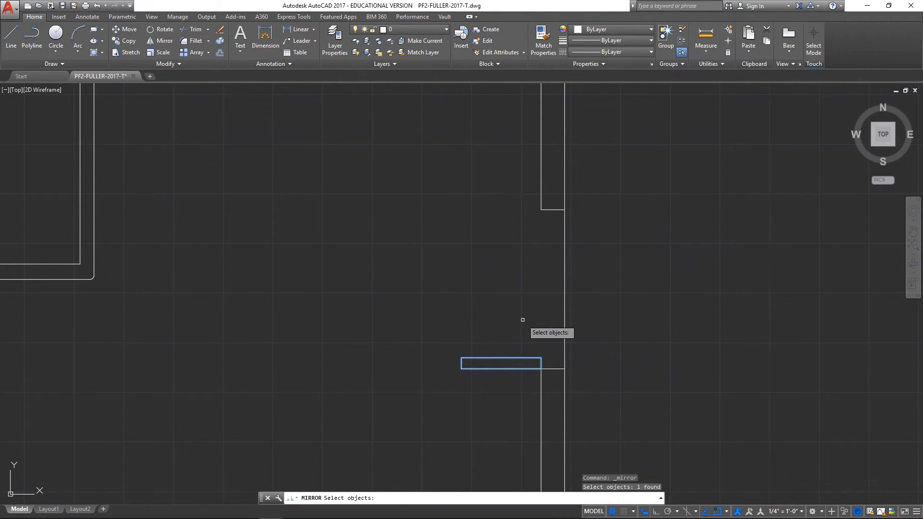
key("Return")
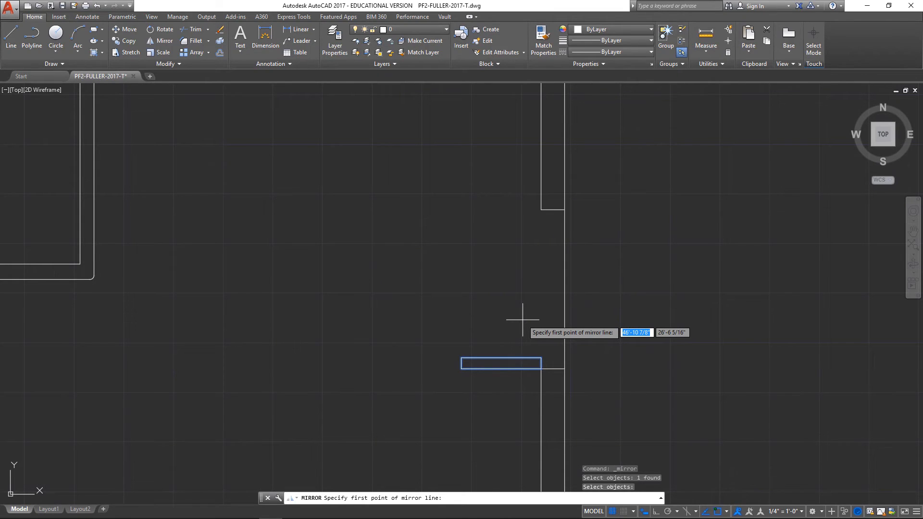
left_click(565, 289)
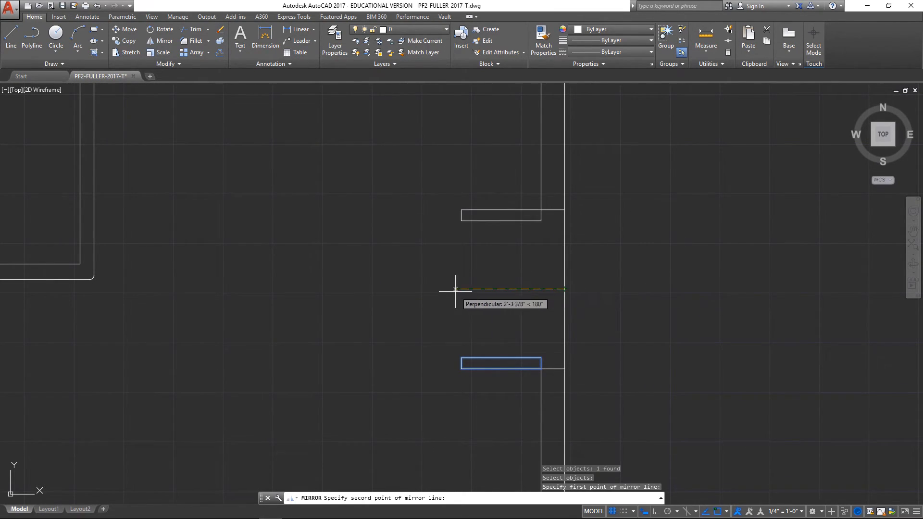
left_click(455, 289)
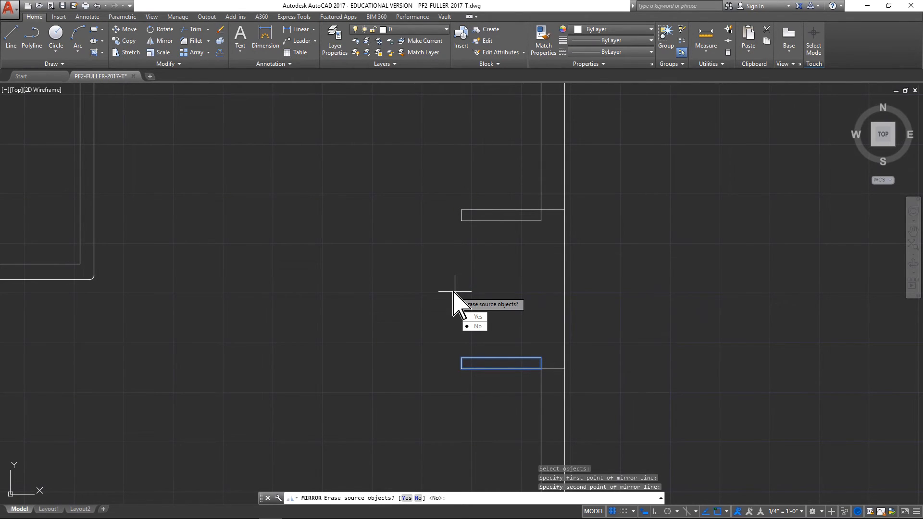
key("Return")
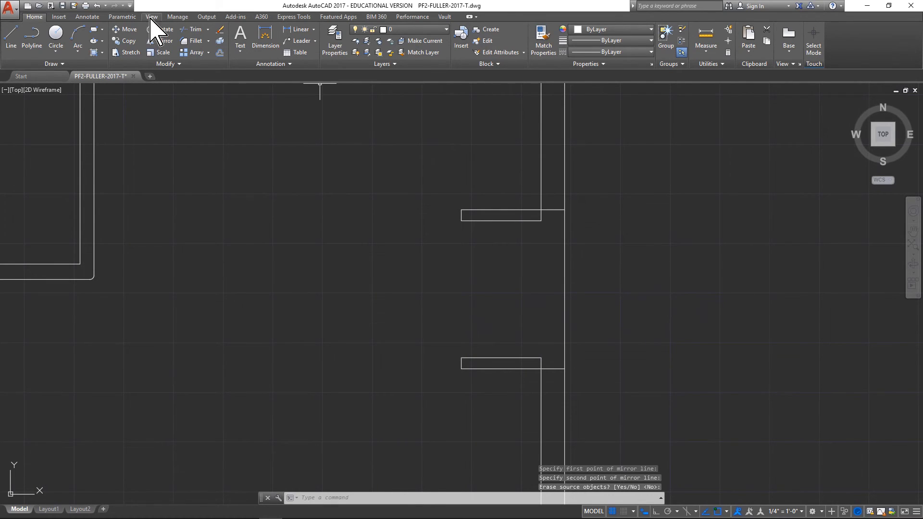
Step: Try to trim away the helper line across the opening, using the line itself as the cutting edge
left_click(192, 30)
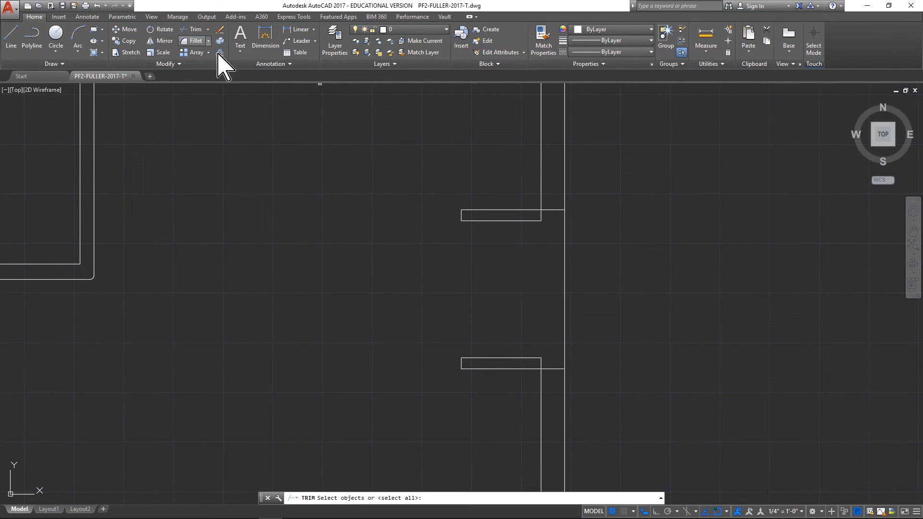
left_click(564, 265)
key("Return")
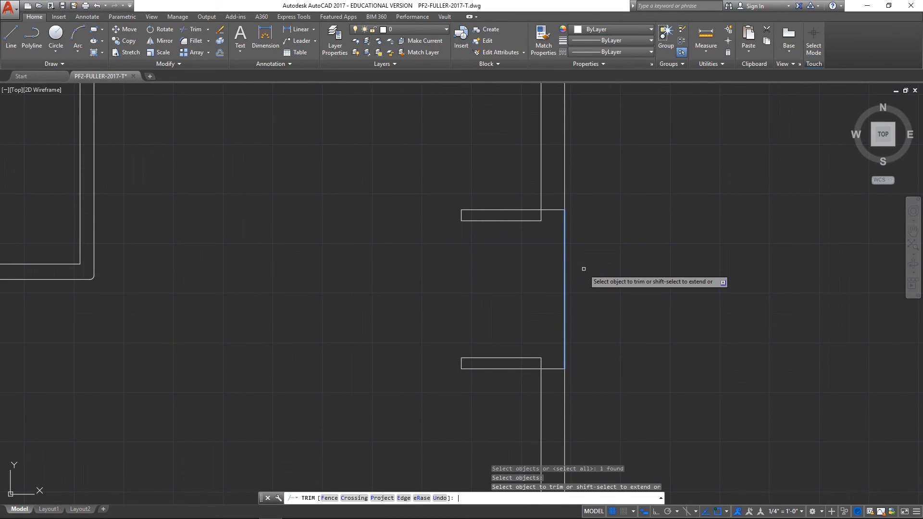
left_click(566, 272)
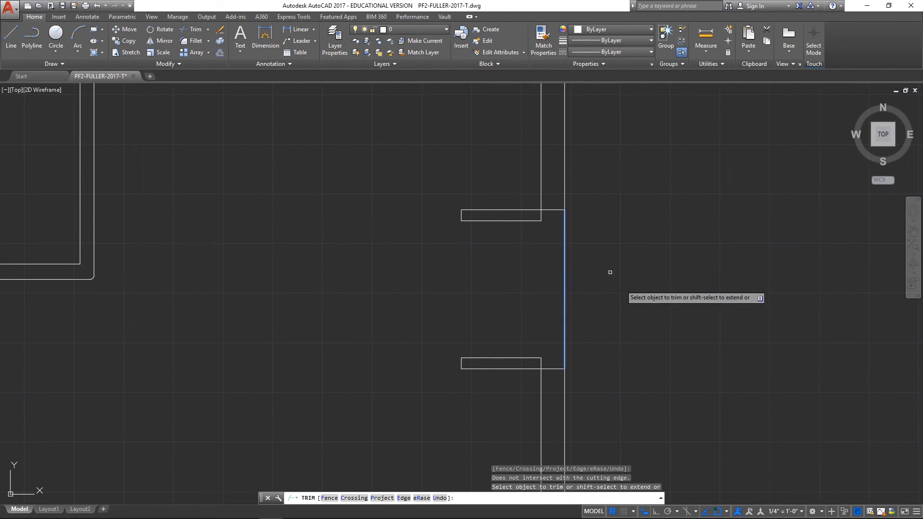
Step: Erase the vertical helper line spanning the opening along the wall's outer face
left_click(220, 29)
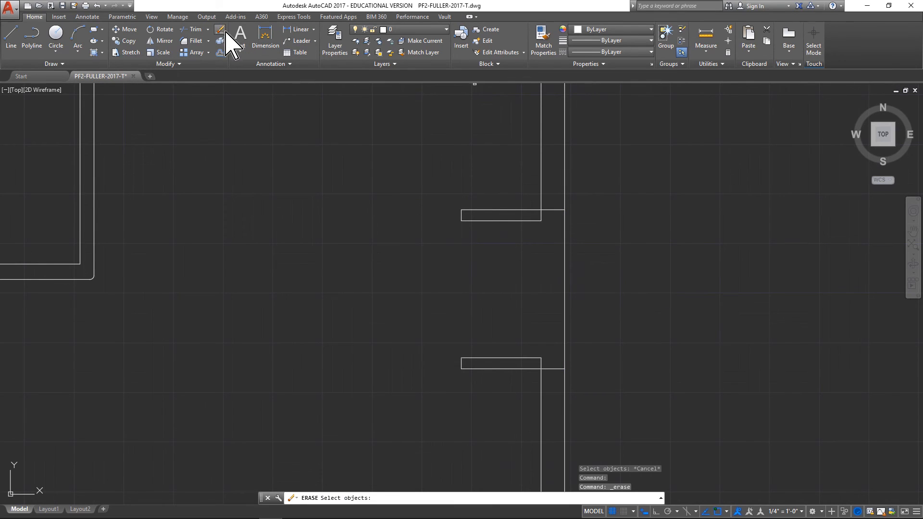
left_click(564, 284)
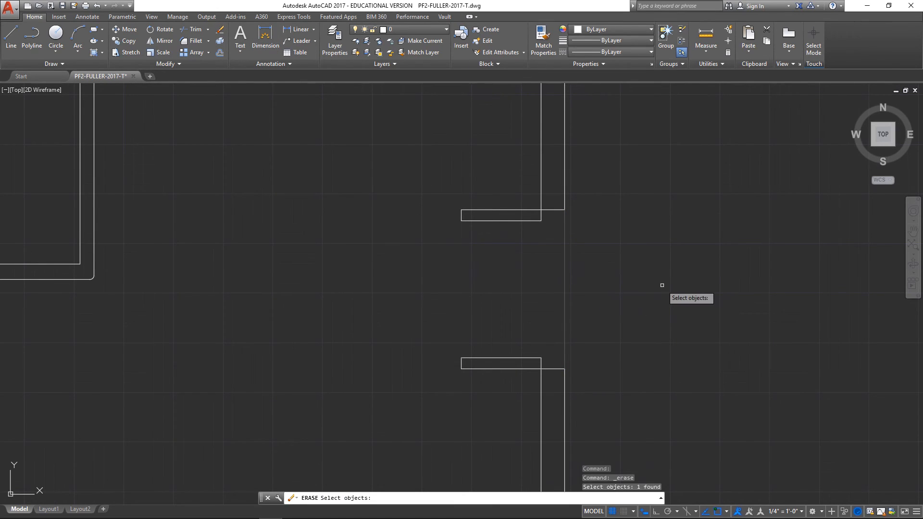
key("Return")
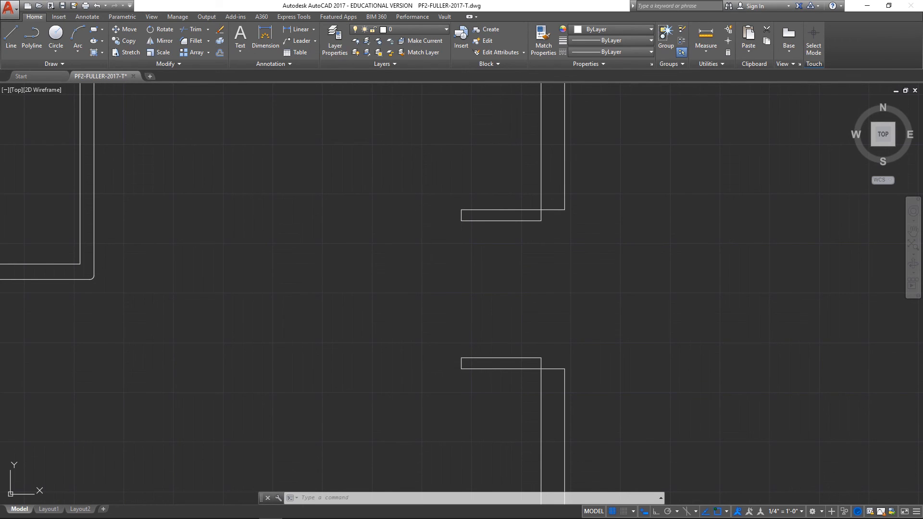
key("ctrl+q")
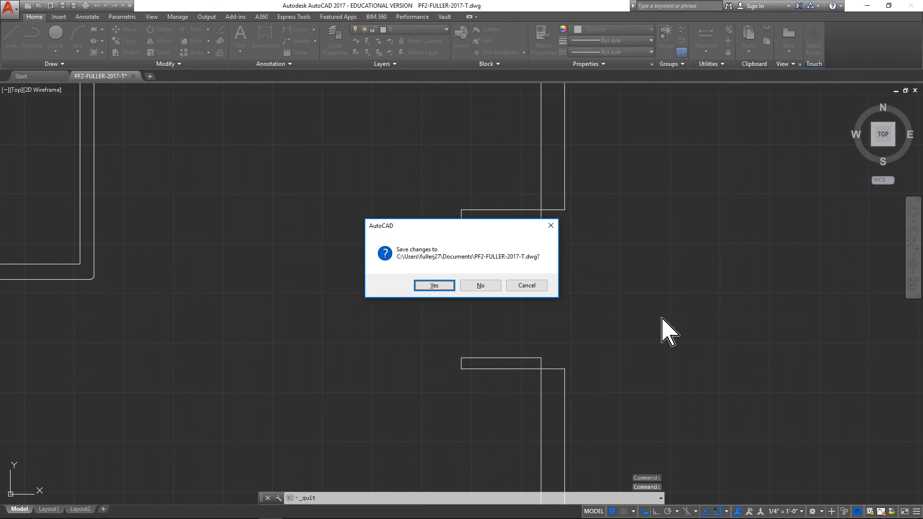
left_click(525, 286)
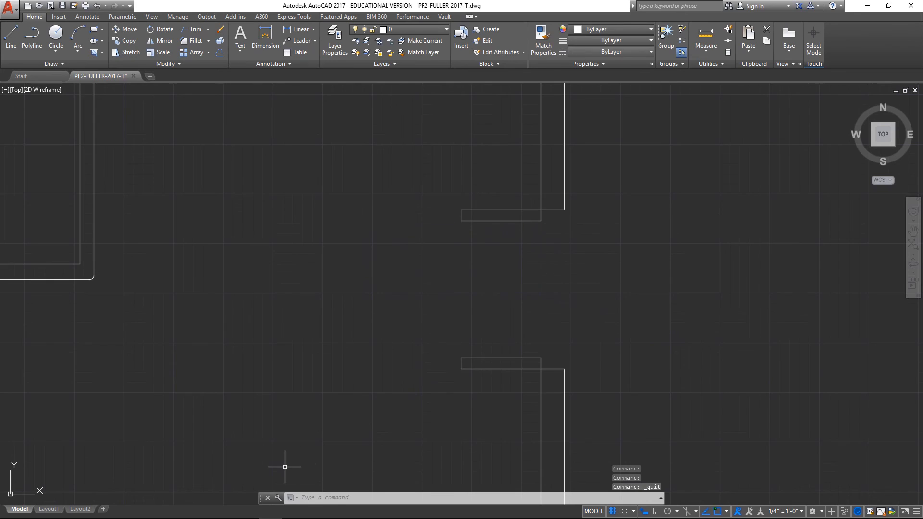